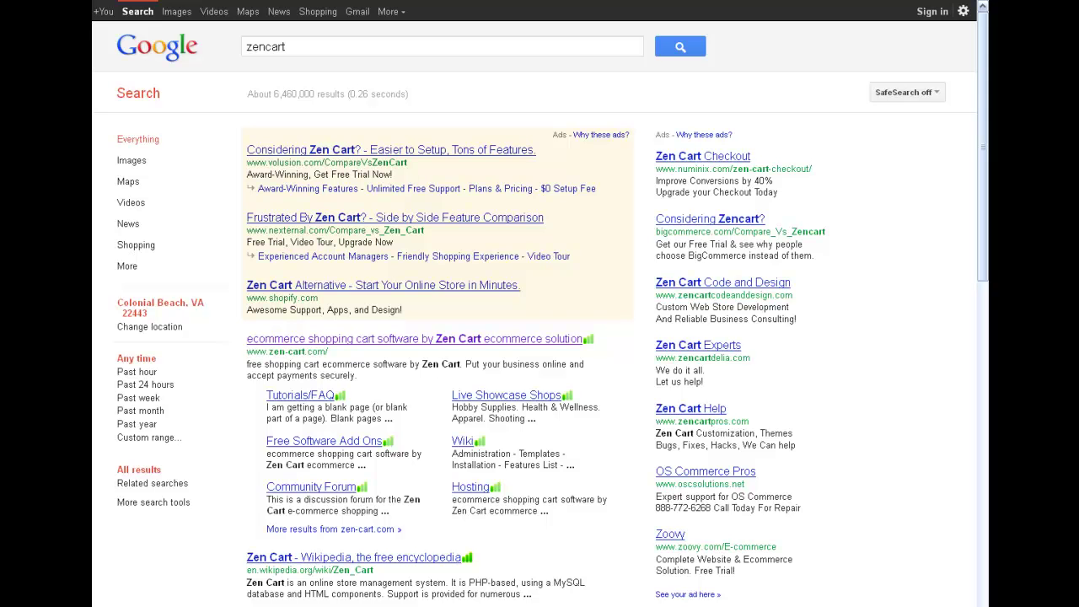
Step: Go from the search results to zen-cart.com and start the Zen Cart v1.5.0 download
{"action": "left_click", "coordinate": [399, 338]}
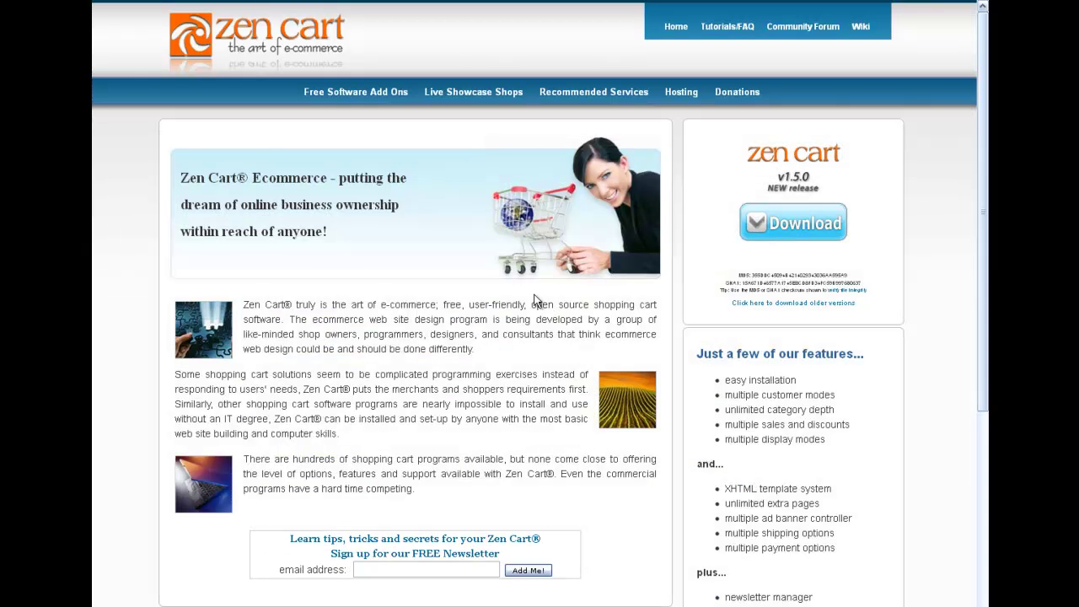
{"action": "left_click", "coordinate": [801, 224]}
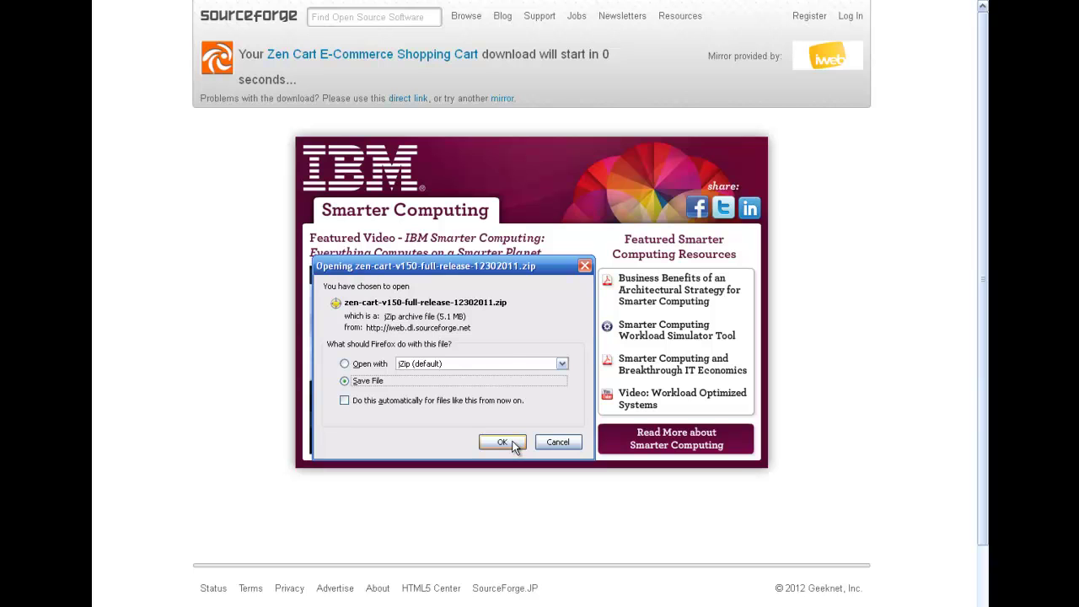
Step: Save zen-cart-v150-full-release-12302011.zip into Downloads\Zencart, replacing the older copy
{"action": "left_click", "coordinate": [502, 443]}
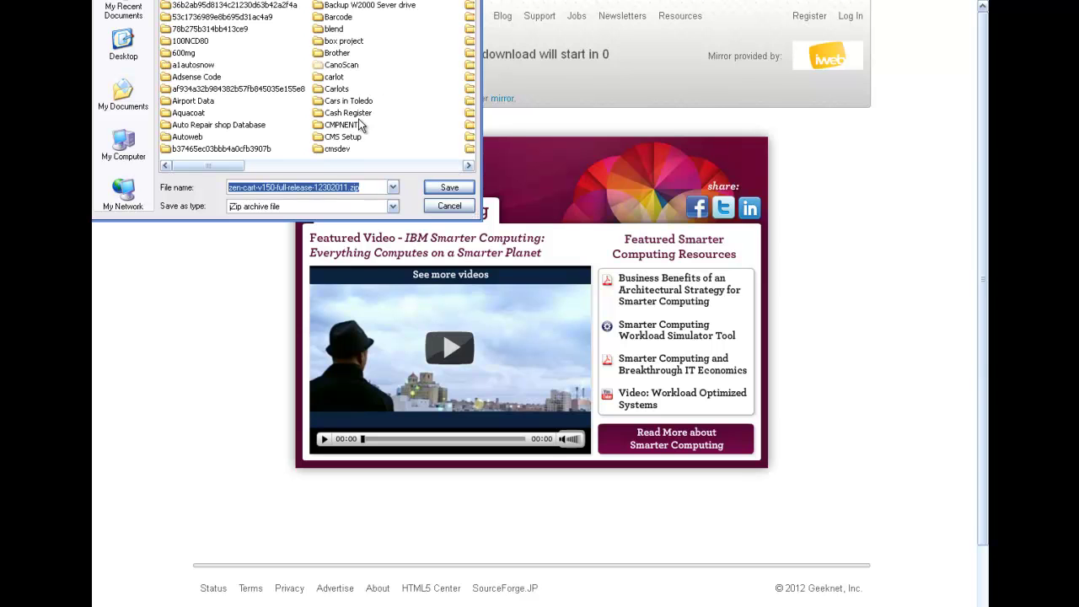
{"action": "left_click_drag", "start_coordinate": [217, 171], "coordinate": [276, 171]}
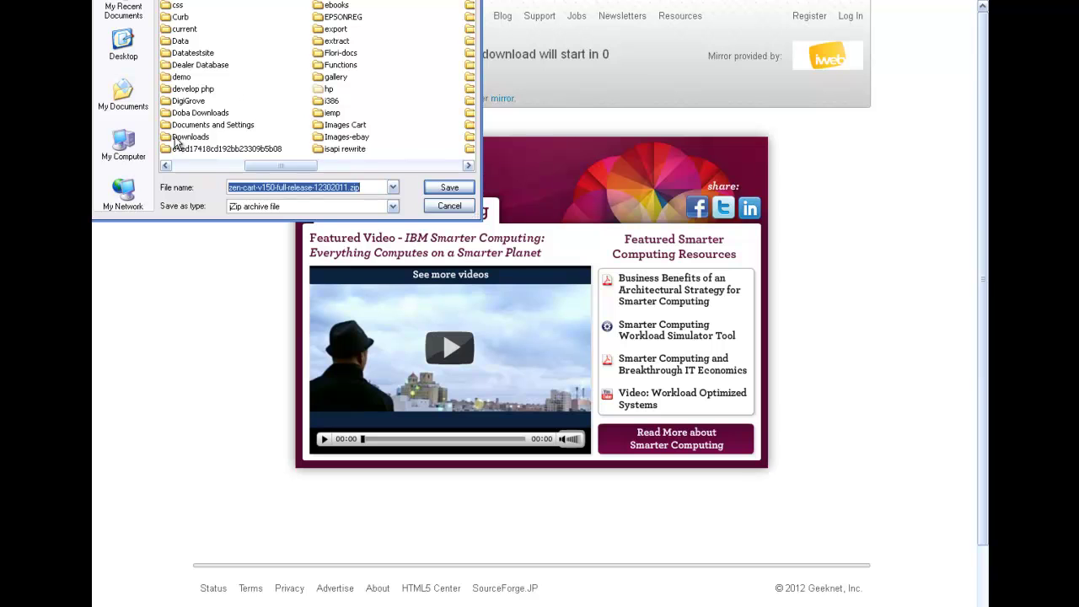
{"action": "double_click", "coordinate": [174, 140]}
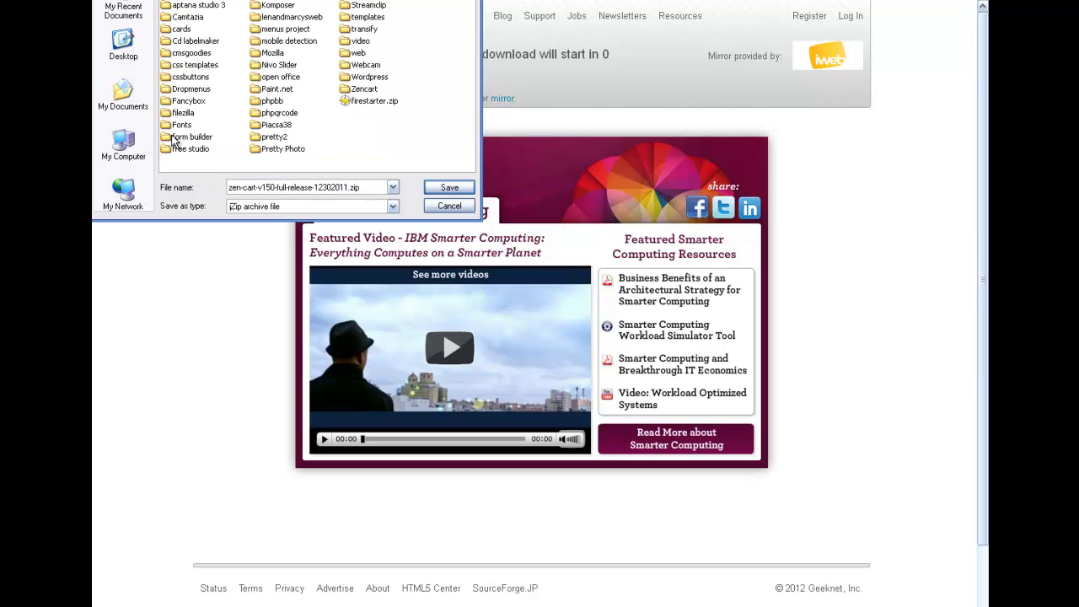
{"action": "double_click", "coordinate": [358, 88]}
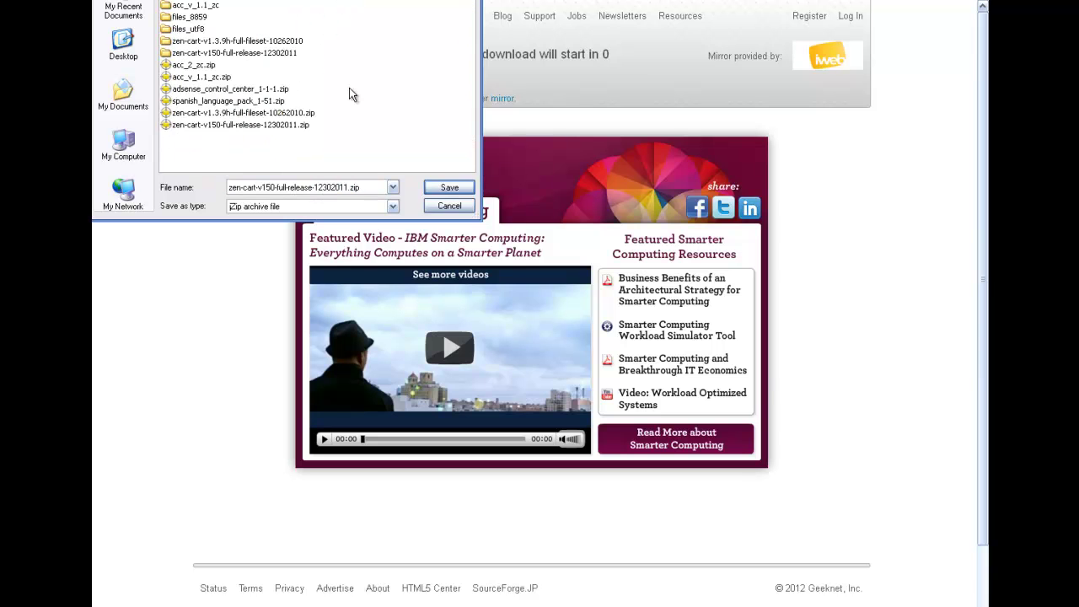
{"action": "left_click", "coordinate": [450, 188]}
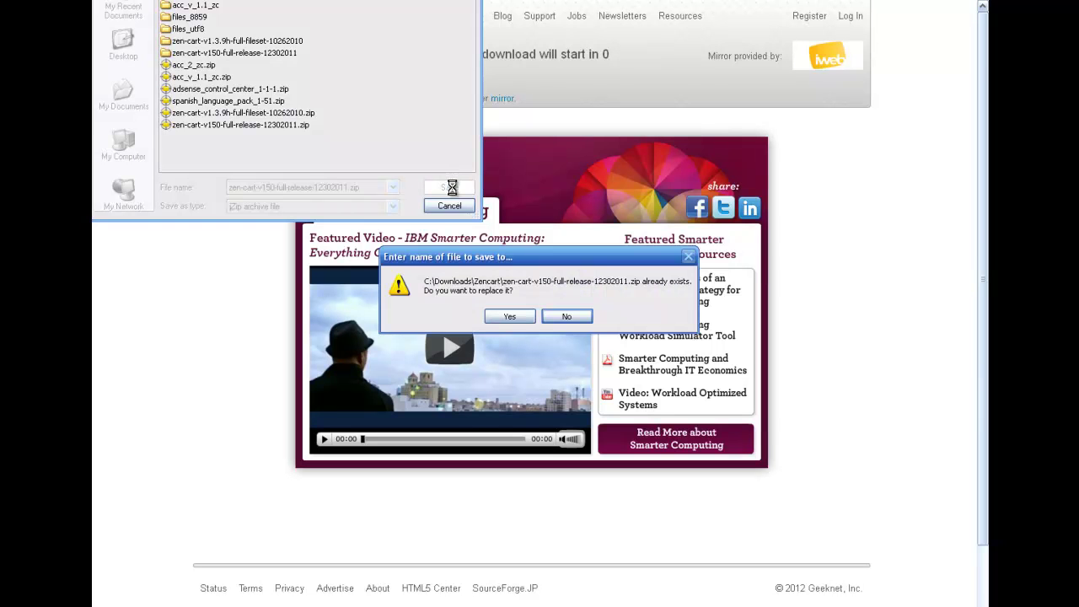
{"action": "left_click", "coordinate": [509, 317]}
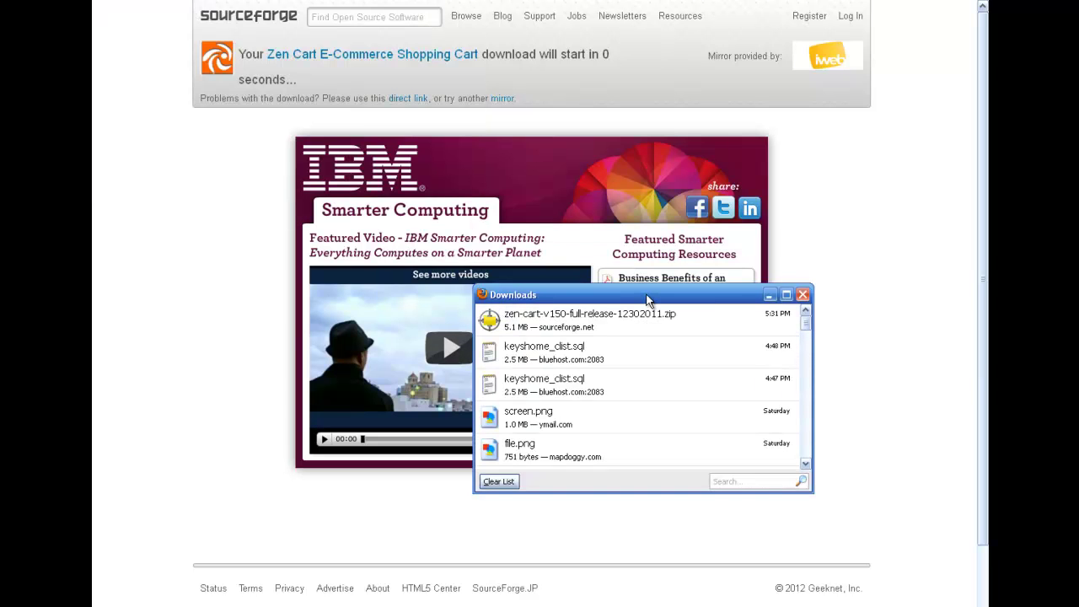
{"action": "left_click", "coordinate": [605, 313]}
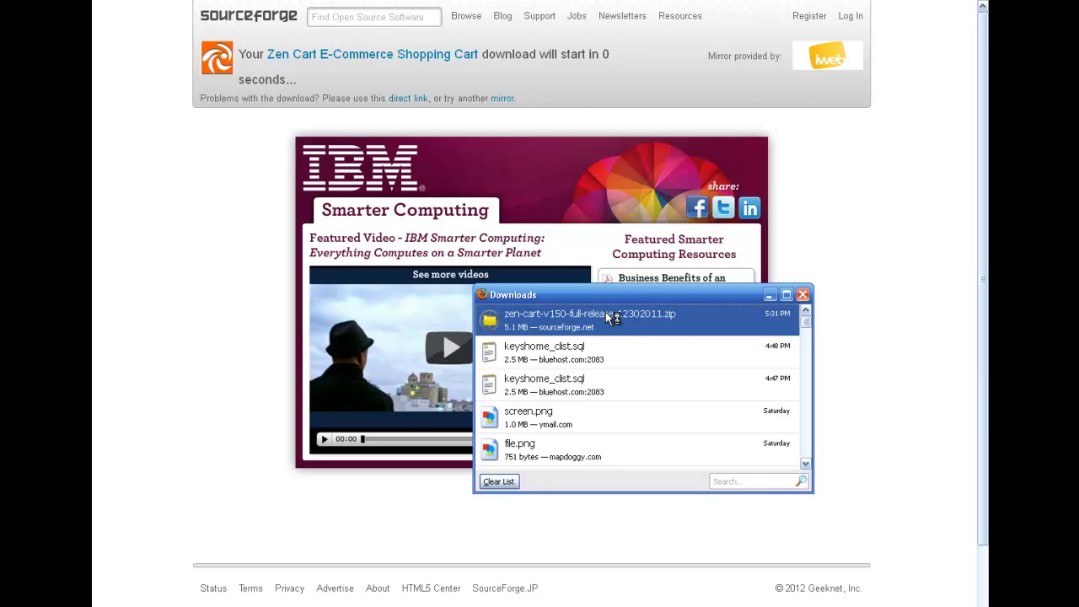
{"action": "double_click", "coordinate": [606, 313]}
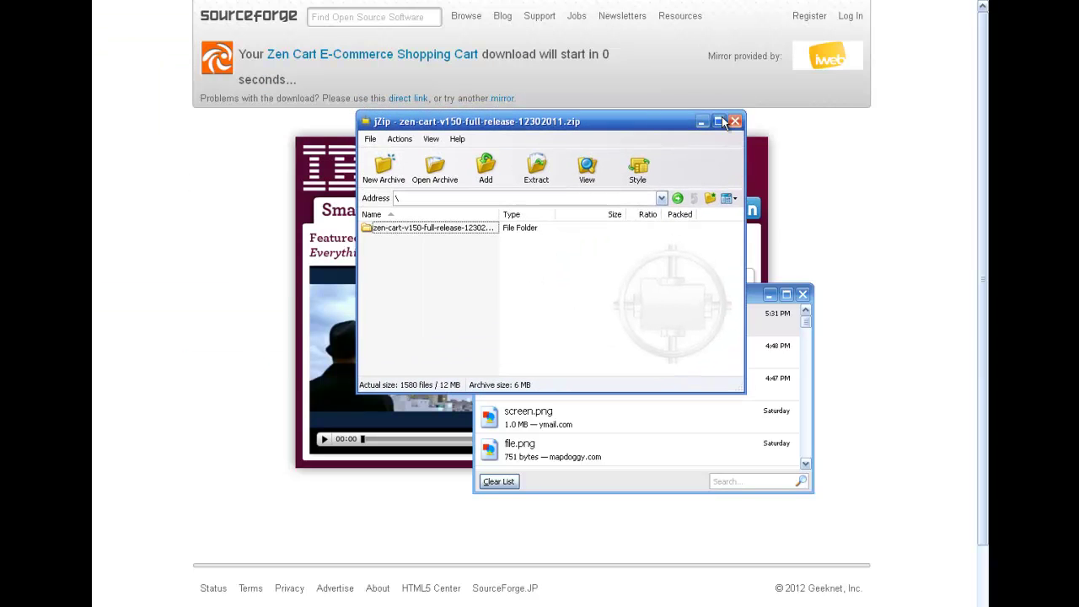
{"action": "left_click", "coordinate": [718, 122]}
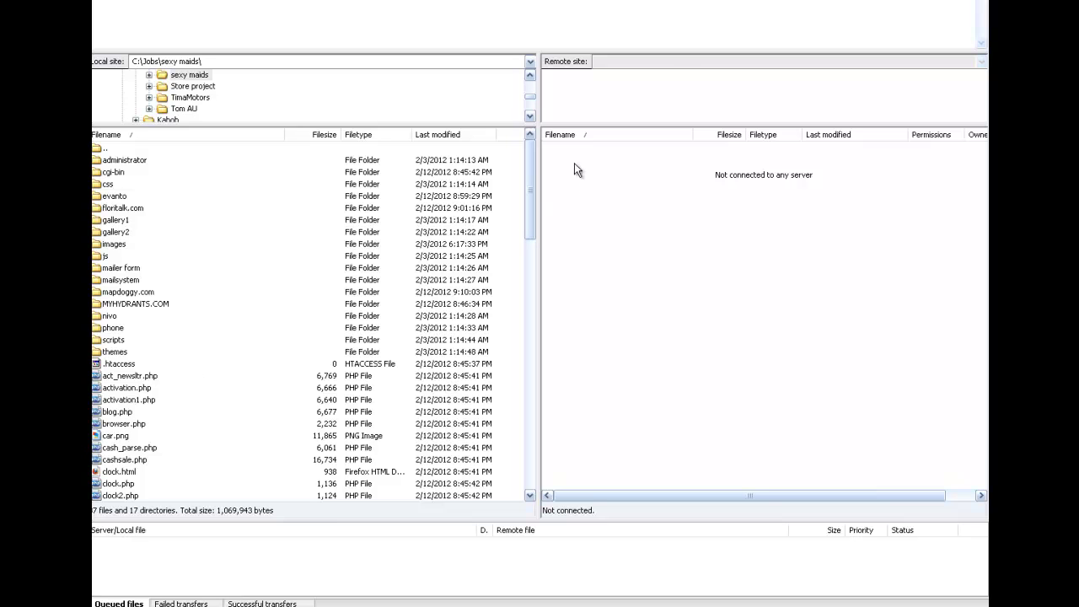
Step: Bring up FileZilla's File menu with Alt+F while no server is connected
{"action": "left_click_drag", "start_coordinate": [531, 99], "coordinate": [532, 79]}
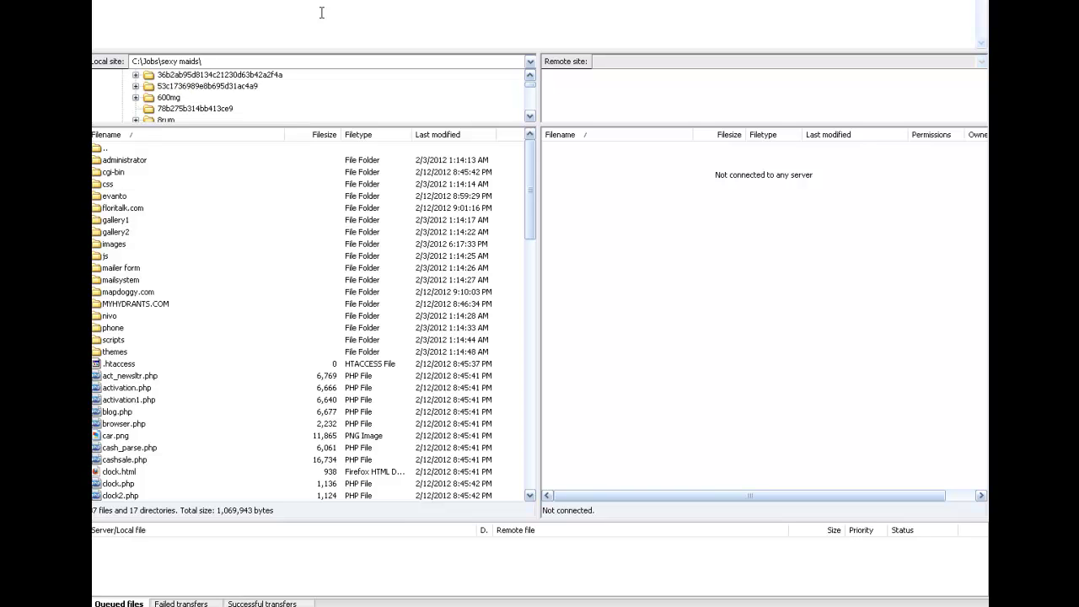
{"action": "key", "text": "alt+f"}
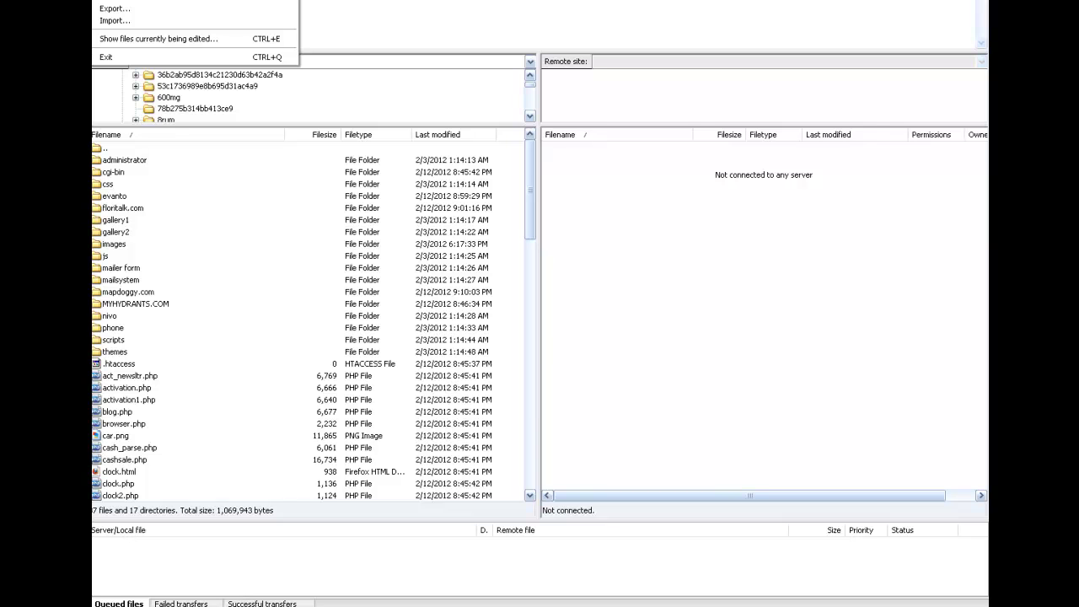
Step: Connect to the saved web host from the Site Manager (Ctrl+S) and check the remote root listing
{"action": "key", "text": "Escape"}
{"action": "key", "text": "ctrl+s"}
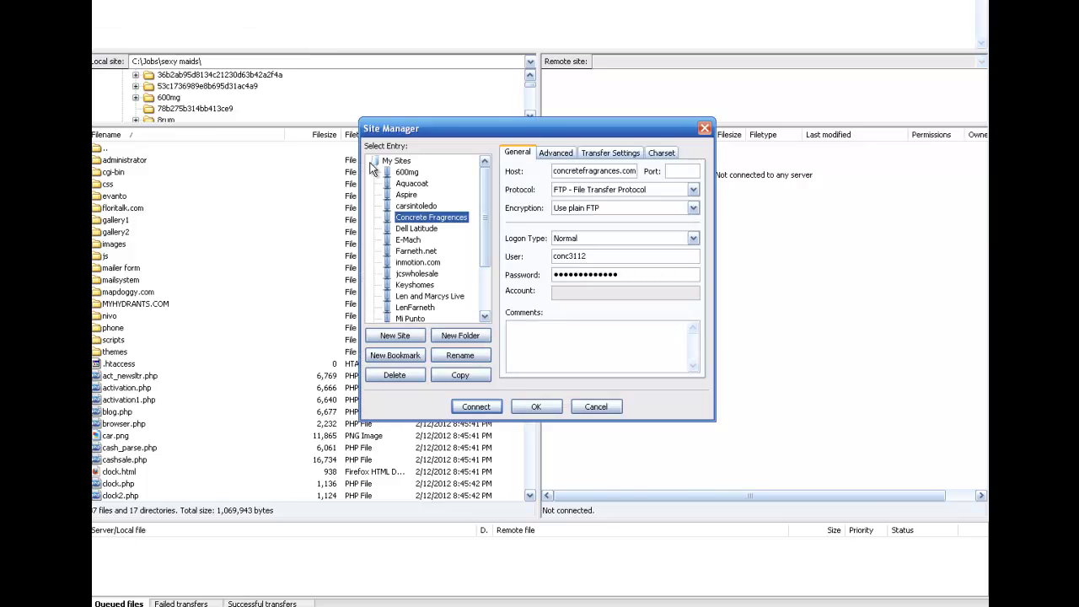
{"action": "key", "text": "Escape"}
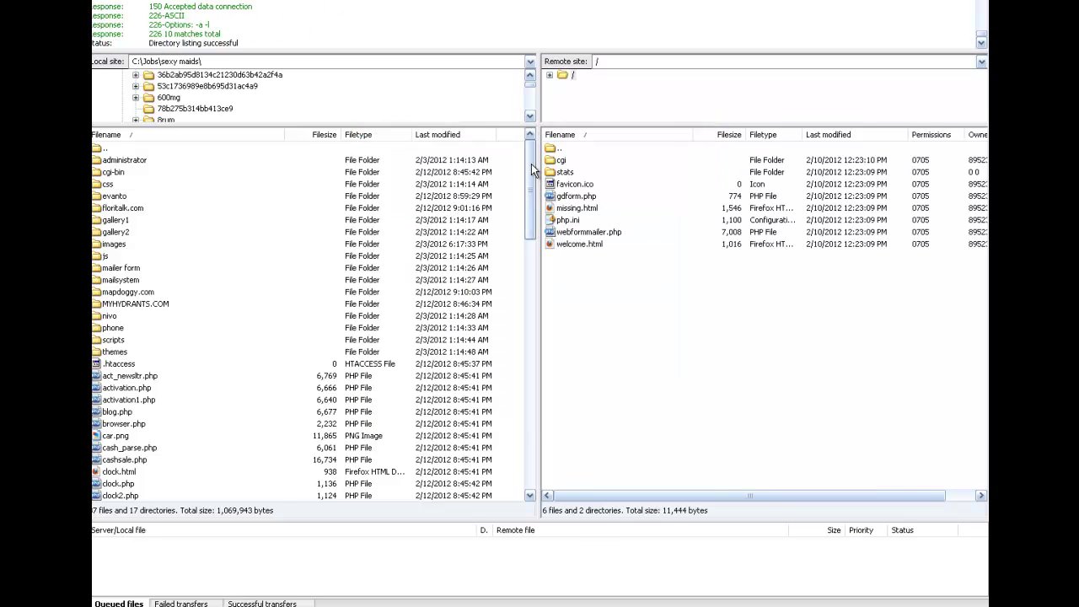
{"action": "scroll", "coordinate": [534, 170], "scroll_direction": "down", "scroll_amount": 1}
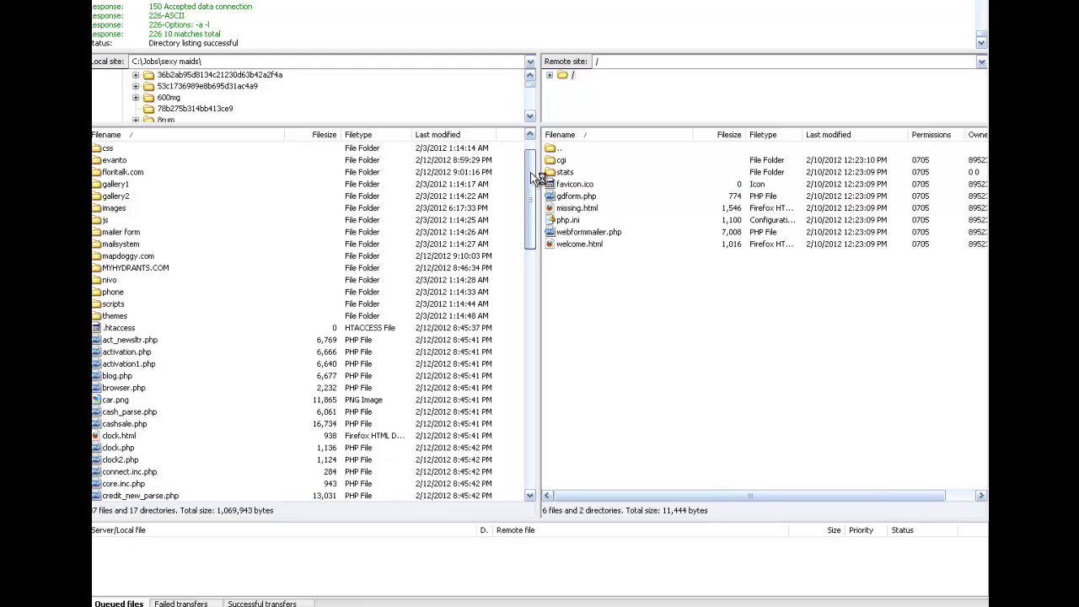
{"action": "scroll", "coordinate": [530, 160], "scroll_direction": "up", "scroll_amount": 1}
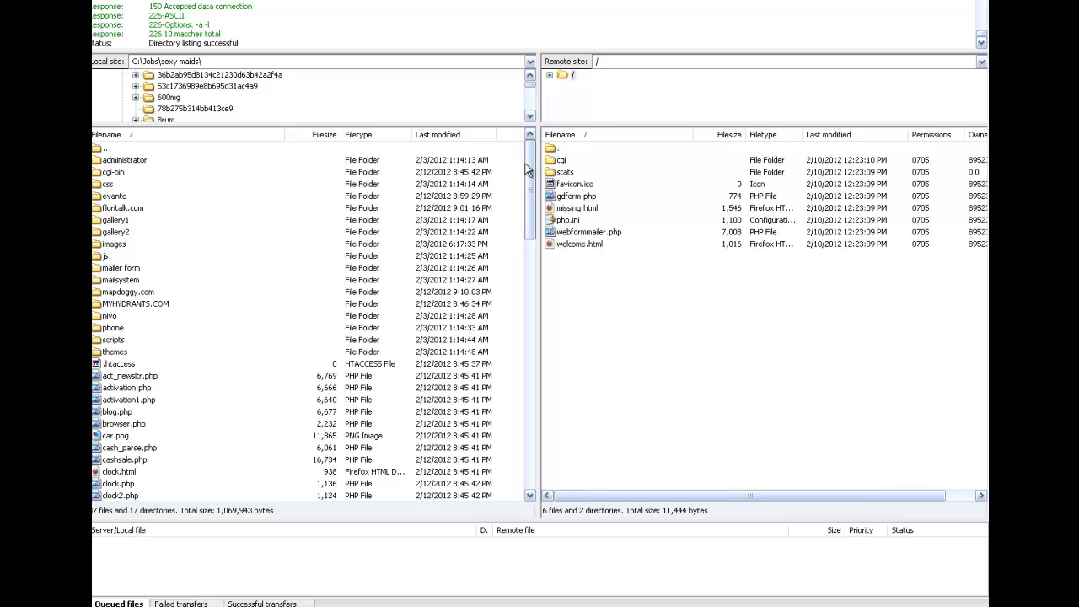
Step: Browse the local pane to C:\Downloads\Zencart\zen-cart-v150-full-release-12302011
{"action": "double_click", "coordinate": [102, 149]}
{"action": "double_click", "coordinate": [100, 149]}
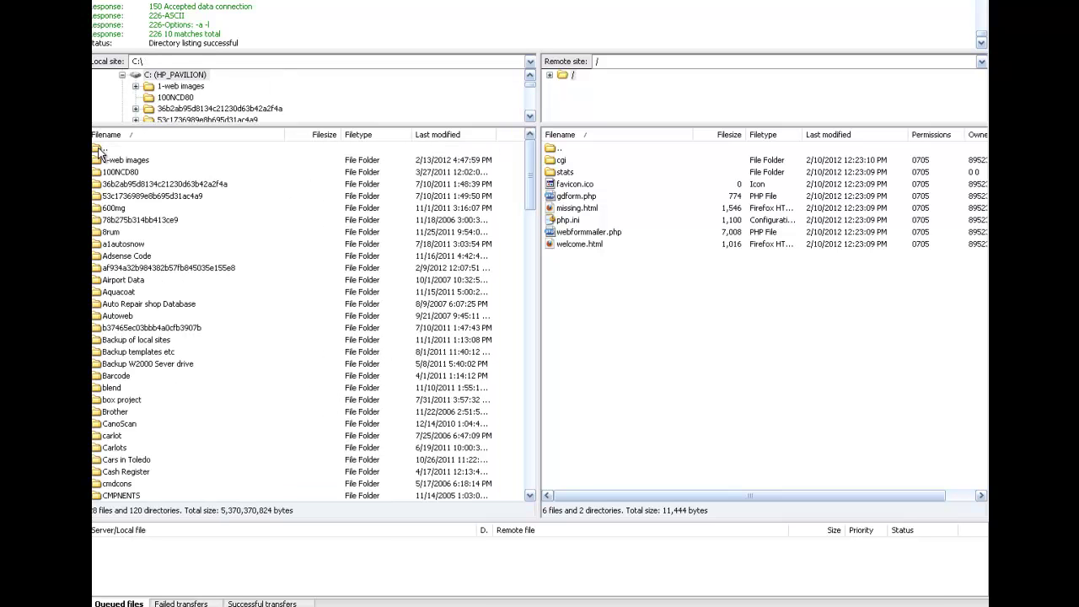
{"action": "left_click_drag", "start_coordinate": [526, 176], "coordinate": [526, 201]}
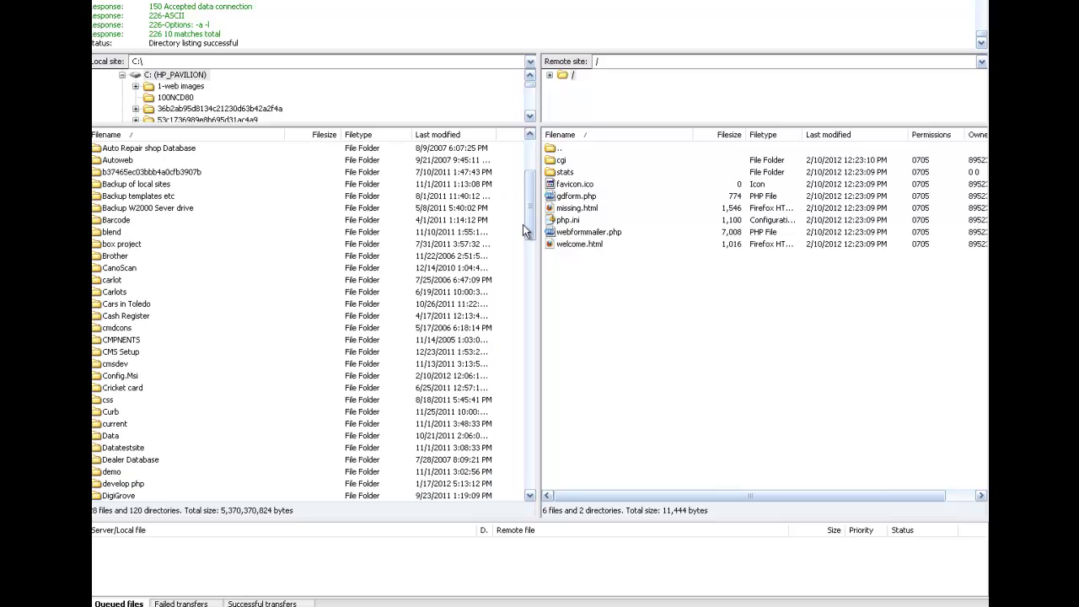
{"action": "left_click_drag", "start_coordinate": [524, 226], "coordinate": [527, 253]}
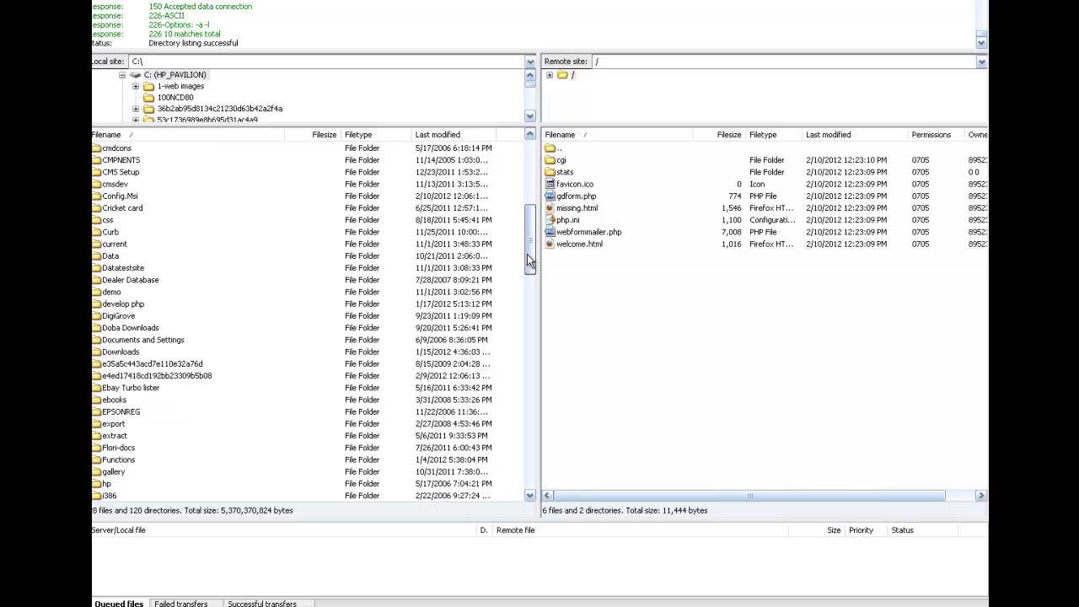
{"action": "double_click", "coordinate": [99, 352]}
{"action": "left_click_drag", "start_coordinate": [530, 199], "coordinate": [530, 315]}
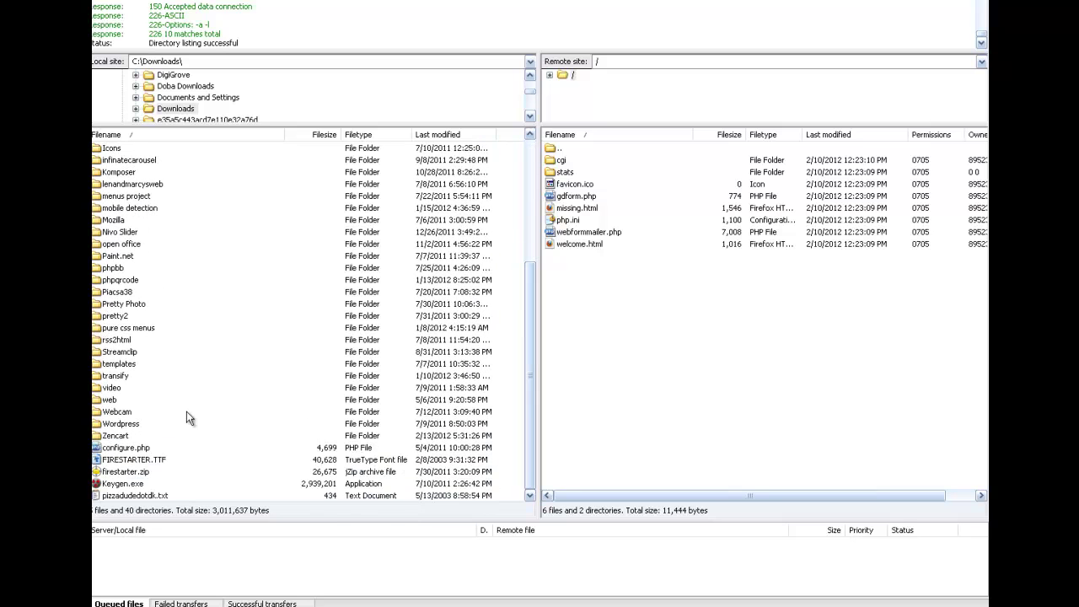
{"action": "double_click", "coordinate": [102, 435]}
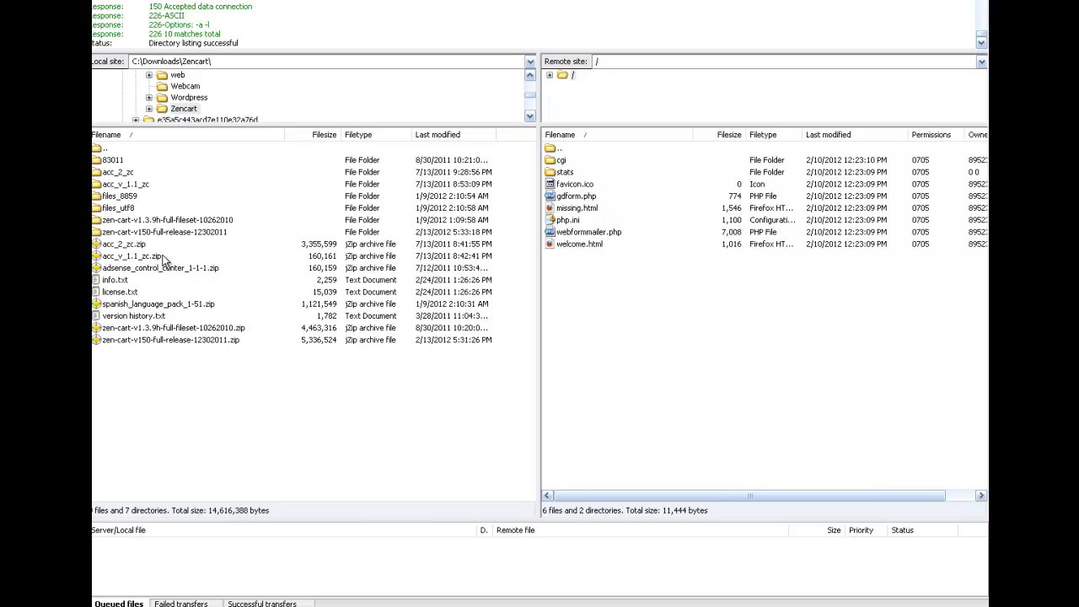
{"action": "double_click", "coordinate": [99, 236]}
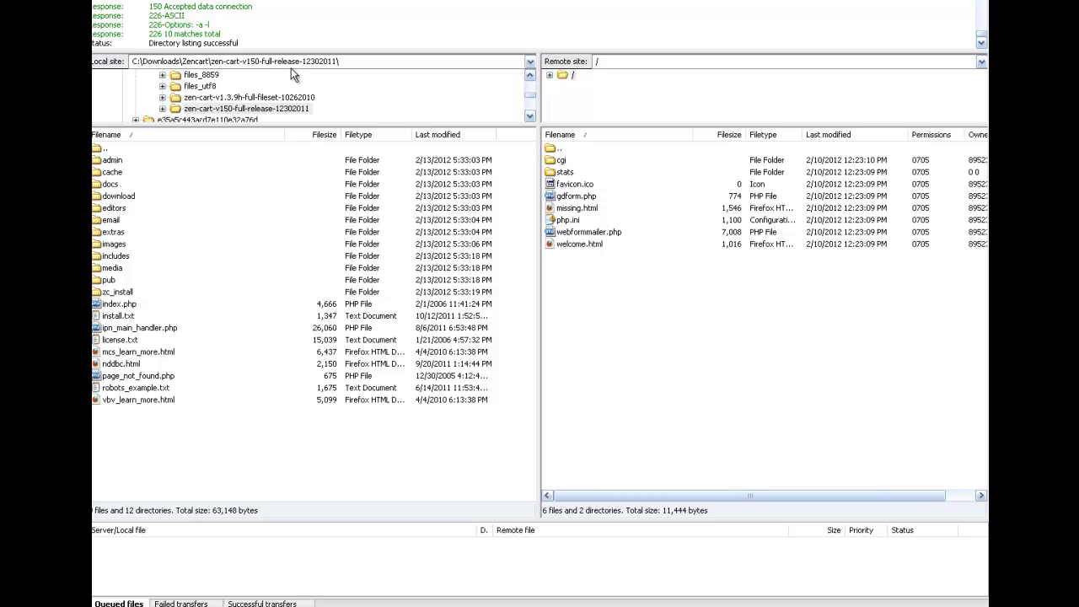
Step: Select every file and folder from admin to the last item and upload them to the server root
{"action": "left_click", "coordinate": [97, 160]}
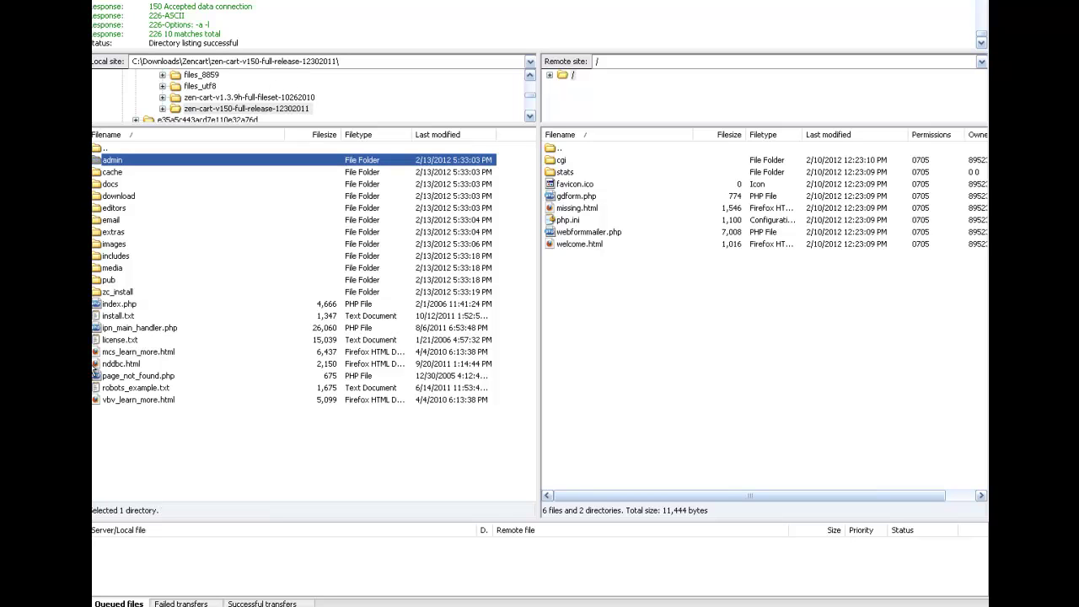
{"action": "left_click", "coordinate": [100, 401], "text": "shift"}
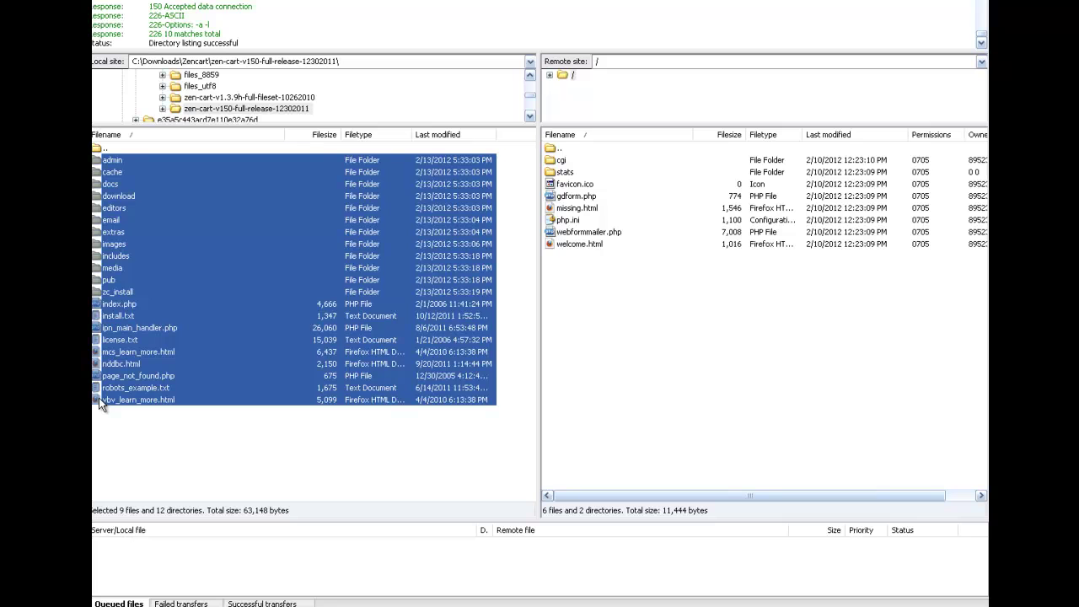
{"action": "right_click", "coordinate": [168, 260]}
{"action": "left_click", "coordinate": [181, 269]}
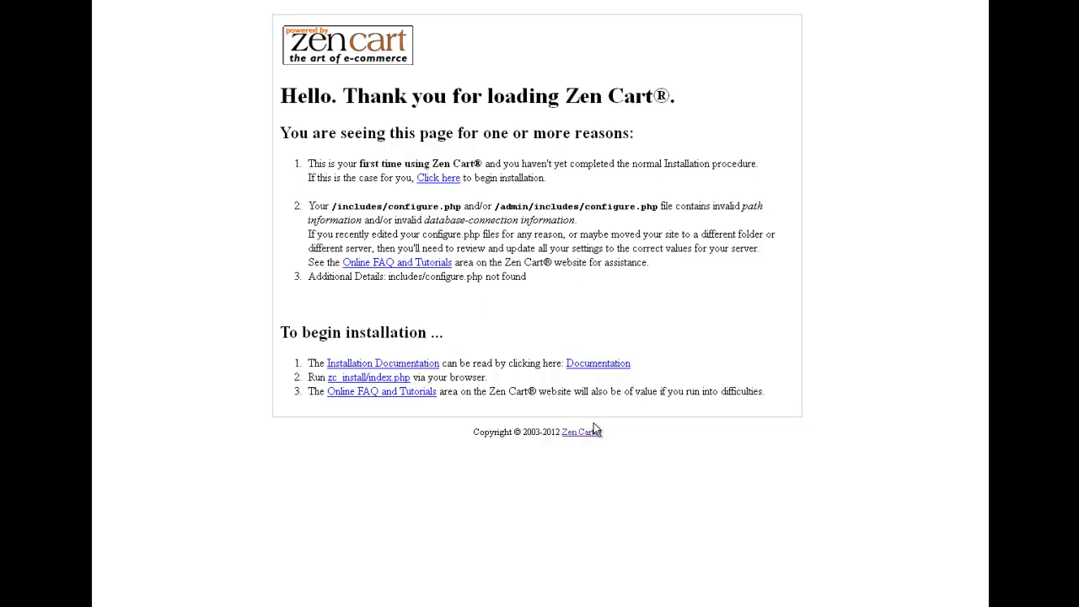
Step: Begin the installer, agree to the GPL license, and continue to System Inspection
{"action": "left_click", "coordinate": [445, 181]}
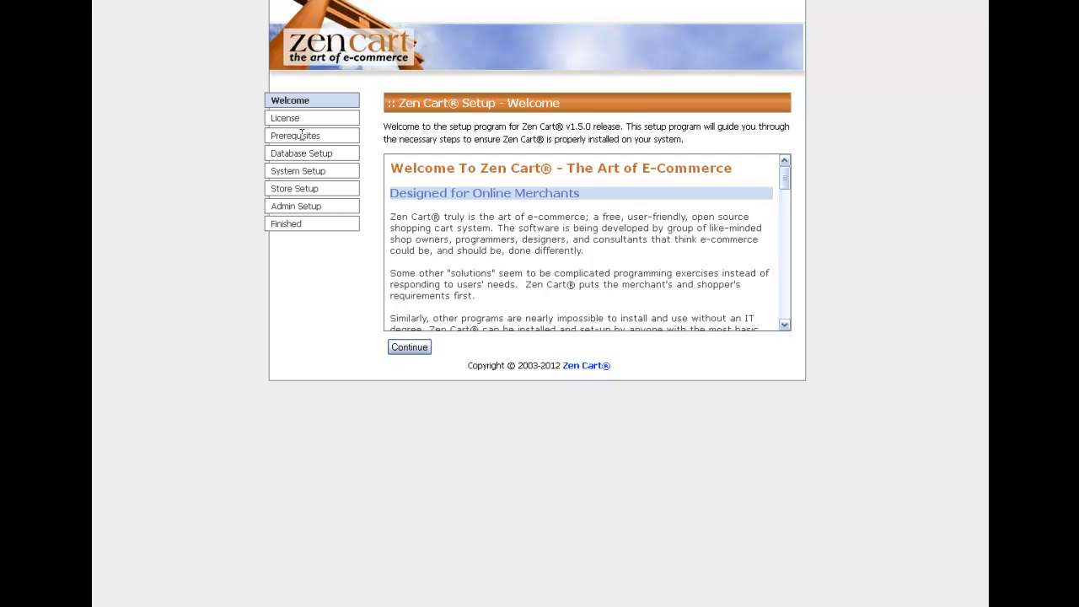
{"action": "left_click", "coordinate": [419, 349]}
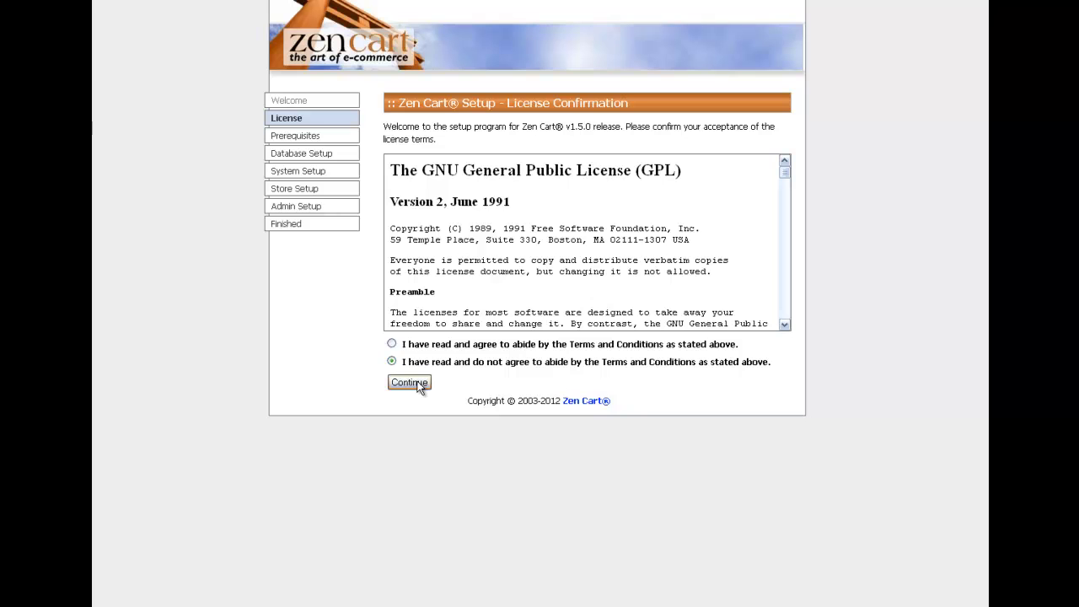
{"action": "left_click", "coordinate": [410, 382]}
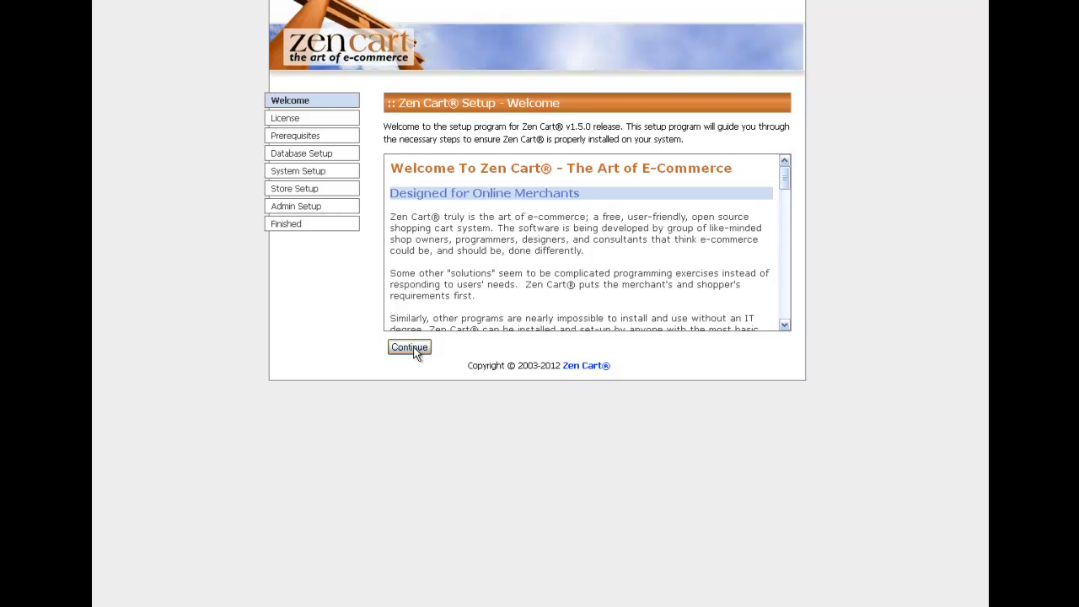
{"action": "left_click", "coordinate": [410, 348]}
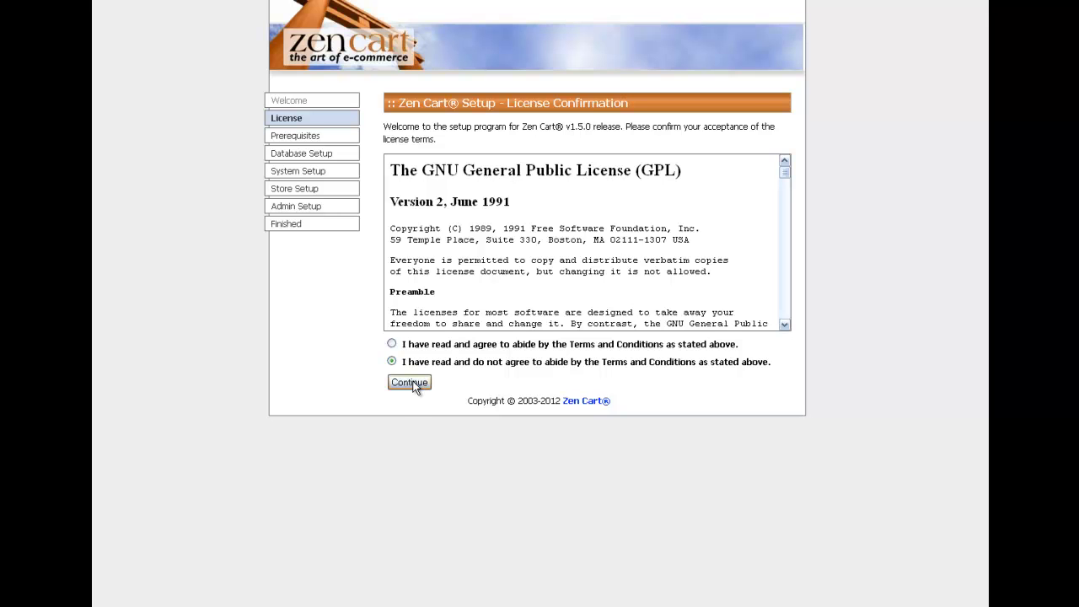
{"action": "left_click", "coordinate": [391, 344]}
{"action": "left_click", "coordinate": [409, 382]}
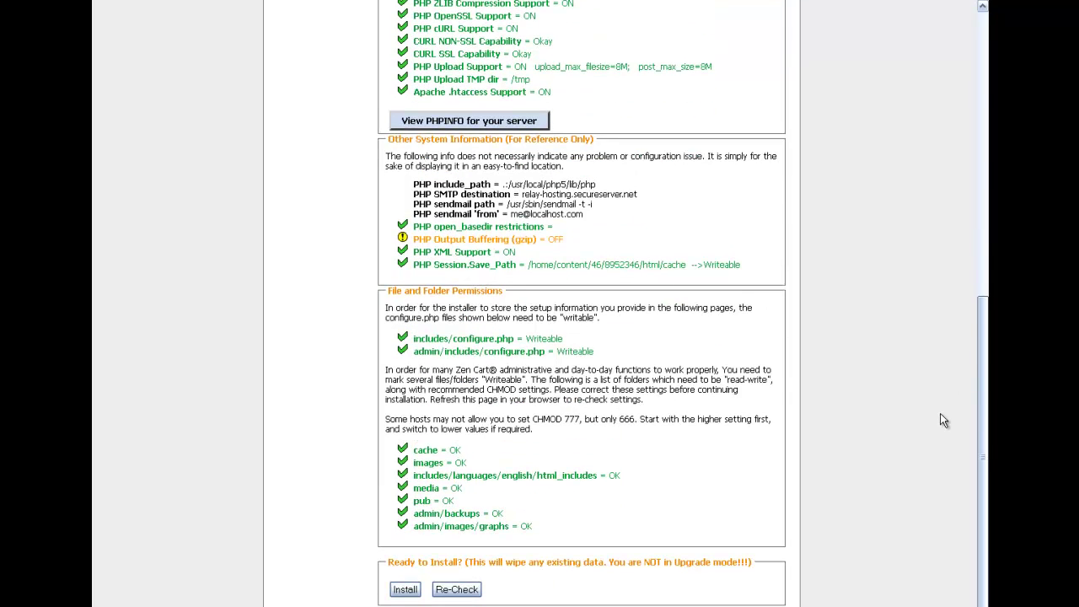
Step: Launch the install from the System Inspection page, continuing through to Store Setup
{"action": "left_click", "coordinate": [406, 591]}
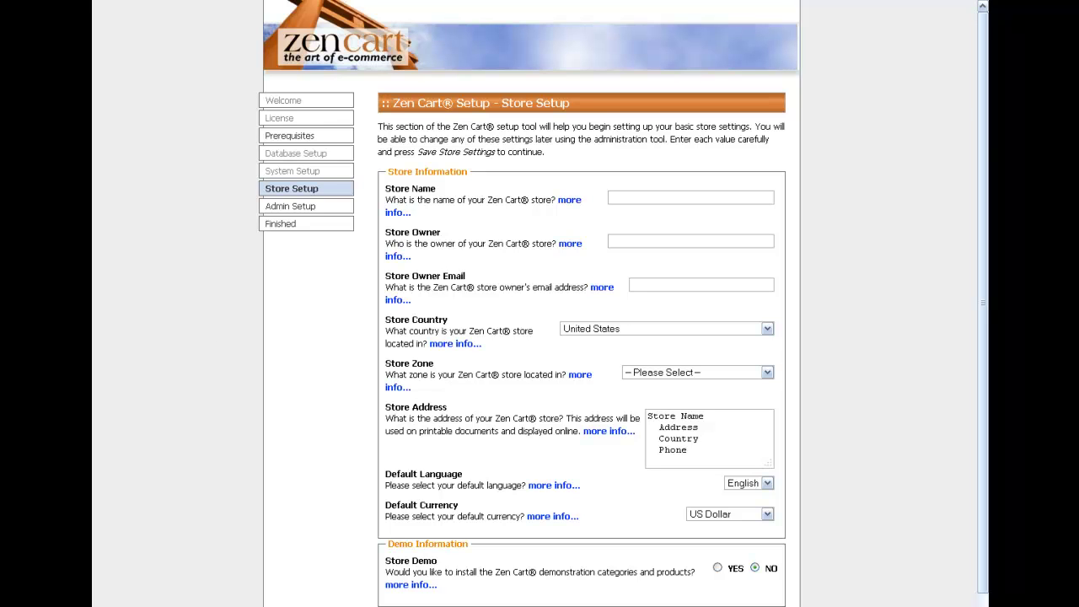
Step: Submit Store Setup with its defaults of United States, English and US Dollar
{"action": "scroll", "coordinate": [976, 236], "scroll_direction": "down", "scroll_amount": 1}
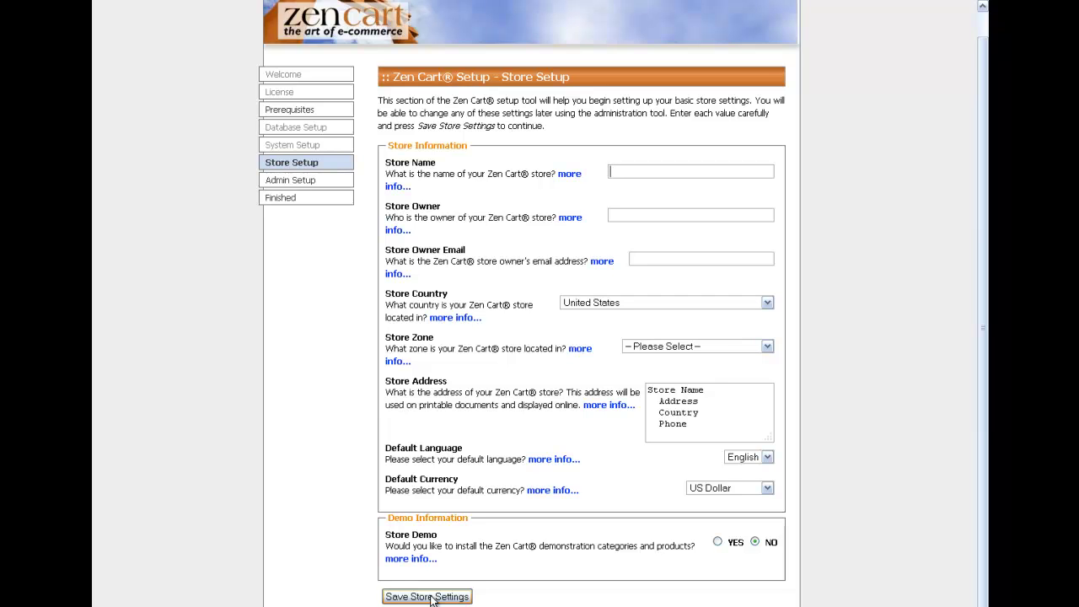
{"action": "key", "text": "Return"}
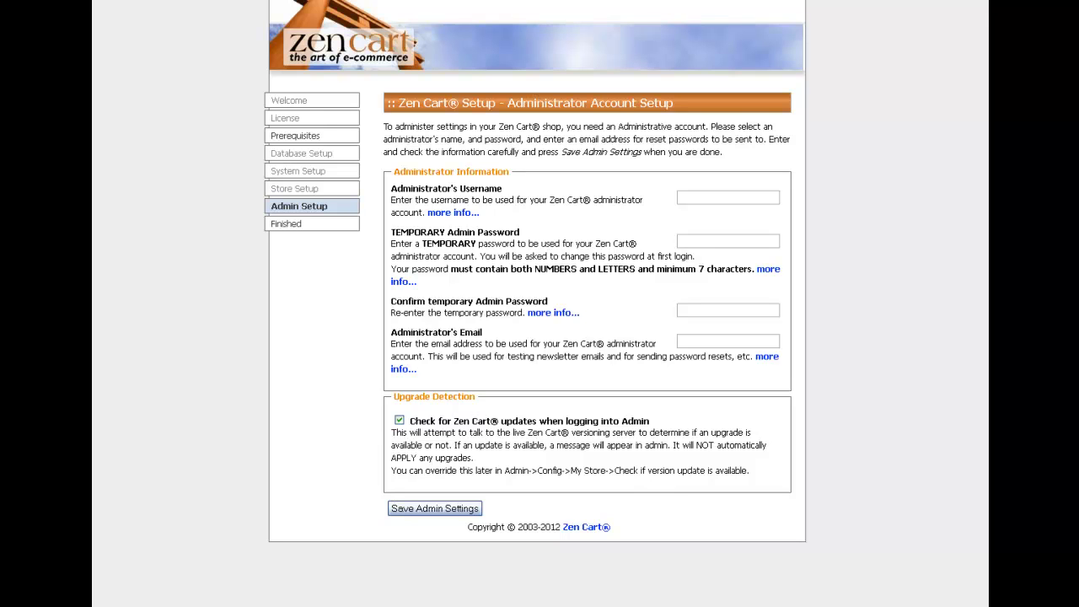
Step: Save the filled-in administrator account to reach the Finished page
{"action": "left_click", "coordinate": [435, 508]}
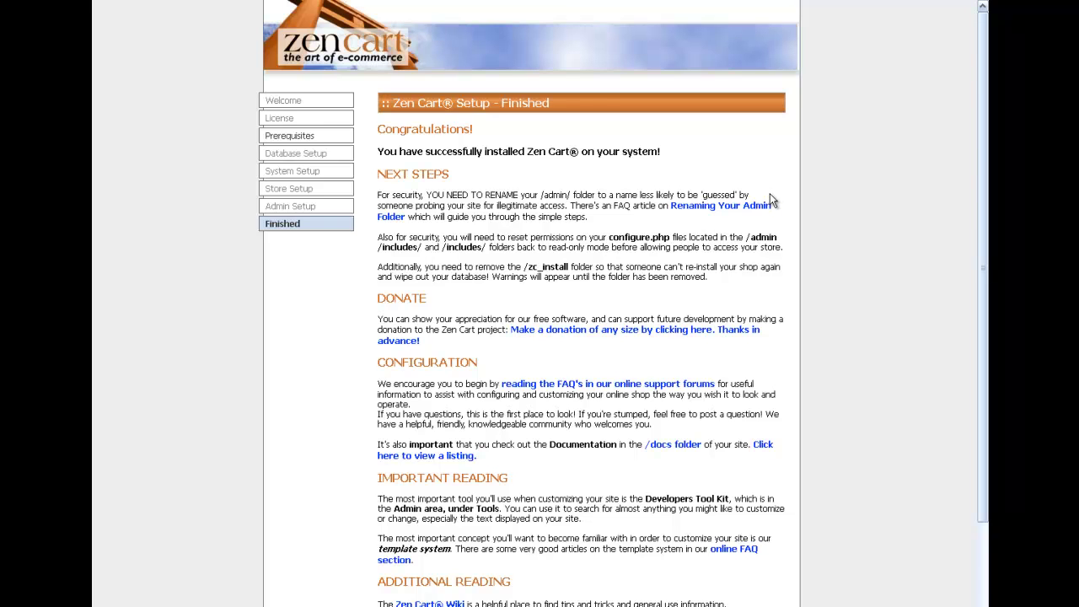
Step: Open the 'Renaming Your Admin Folder' FAQ link in a new browser tab
{"action": "right_click", "coordinate": [704, 210]}
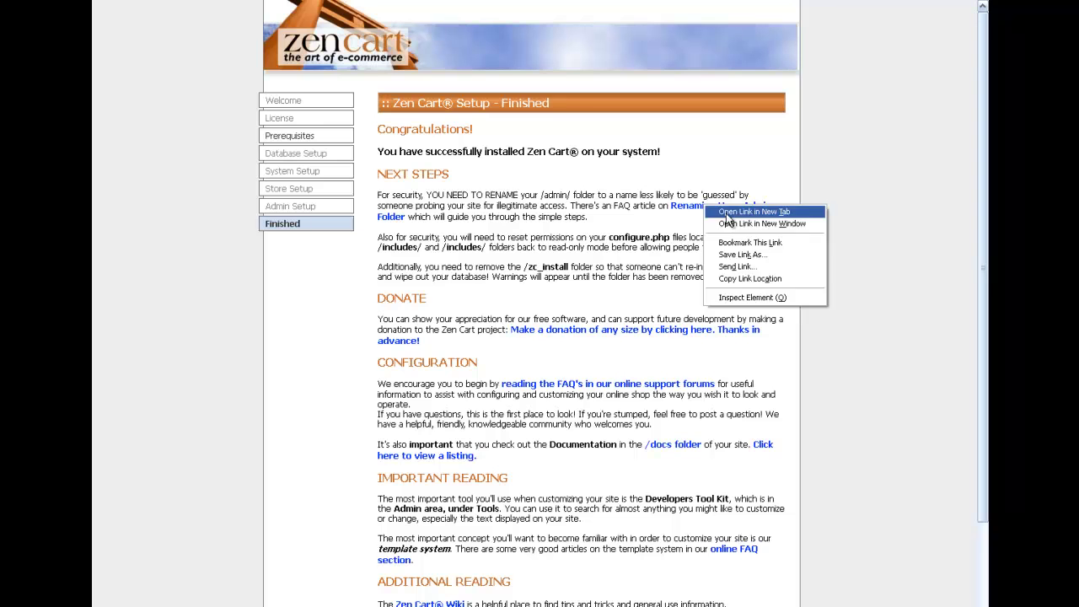
{"action": "left_click", "coordinate": [726, 213]}
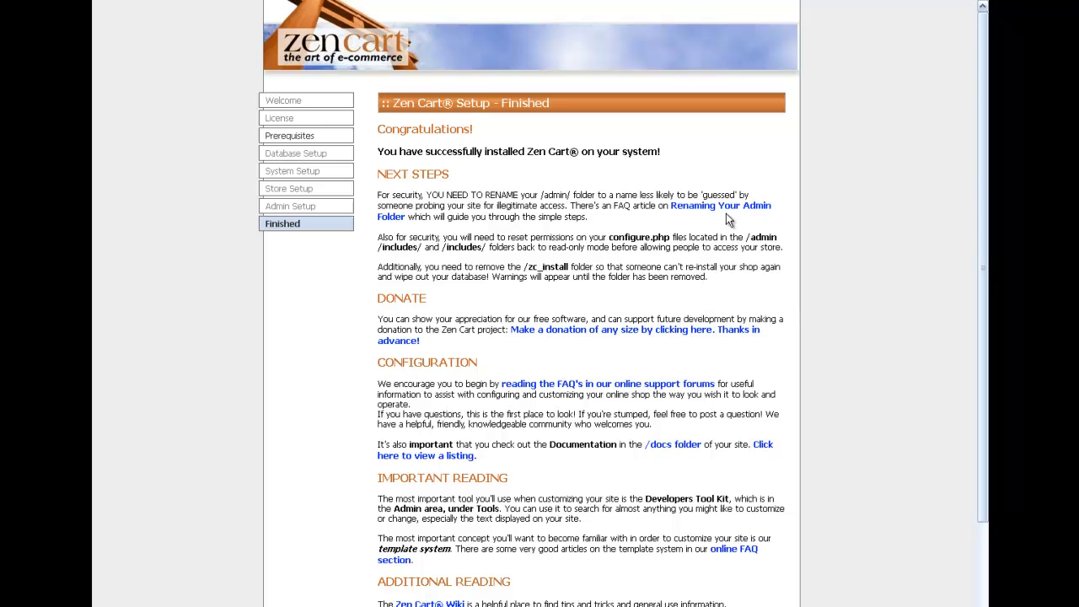
Step: Review the Zen Cart v1.5.x steps in the FAQ article on renaming the admin folder
{"action": "left_click", "coordinate": [713, 0]}
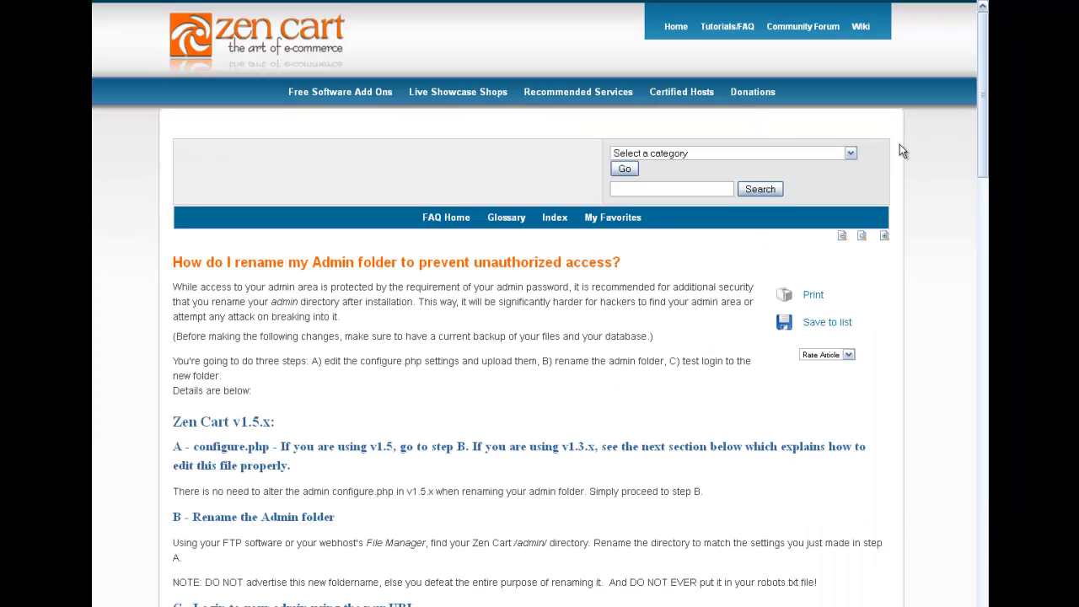
{"action": "left_click_drag", "start_coordinate": [982, 104], "coordinate": [981, 175]}
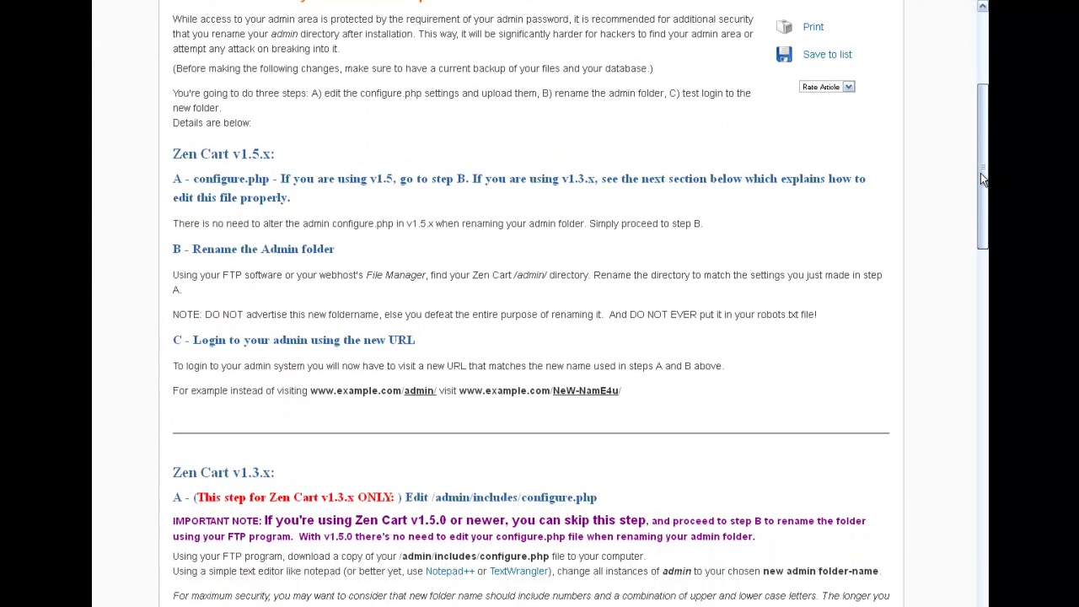
{"action": "left_click_drag", "start_coordinate": [980, 173], "coordinate": [980, 181]}
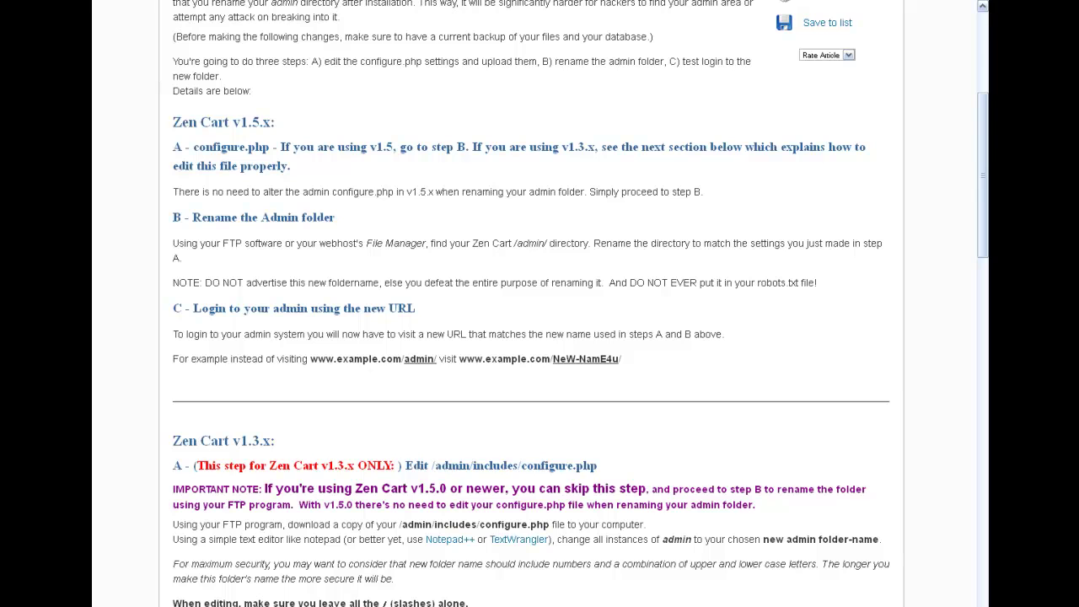
{"action": "scroll", "coordinate": [531, 303], "scroll_direction": "up", "scroll_amount": 2}
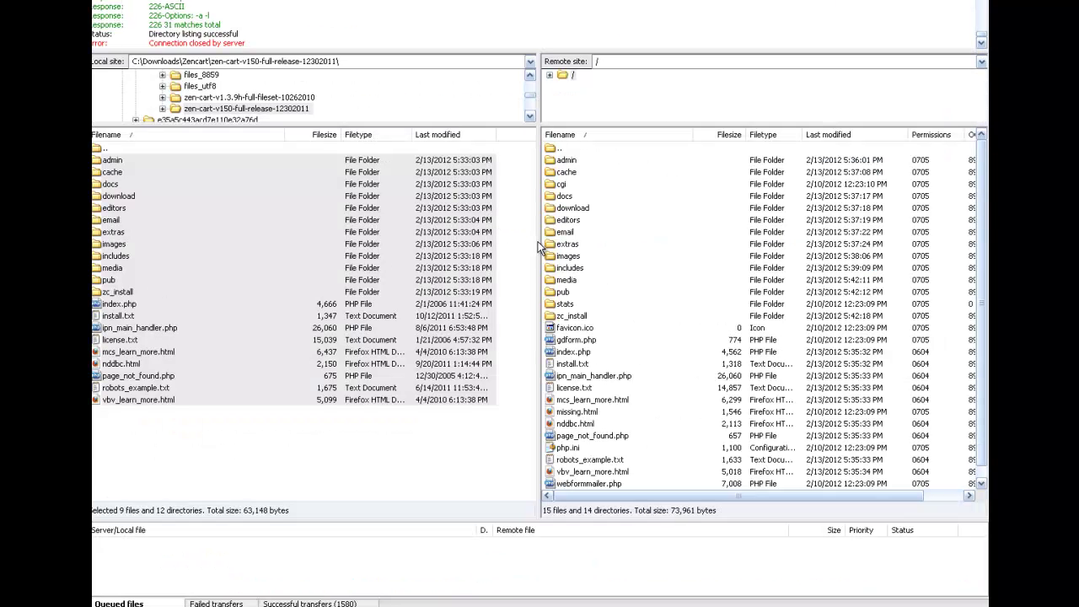
Step: Put the remote admin folder's name into edit mode with the cursor at its end
{"action": "right_click", "coordinate": [567, 163]}
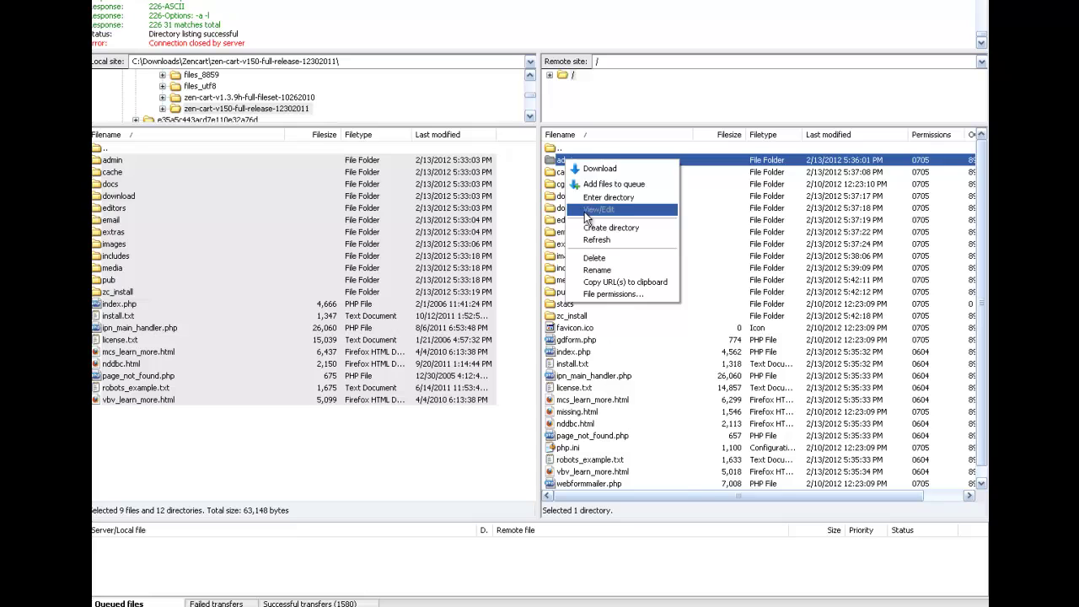
{"action": "left_click", "coordinate": [604, 269]}
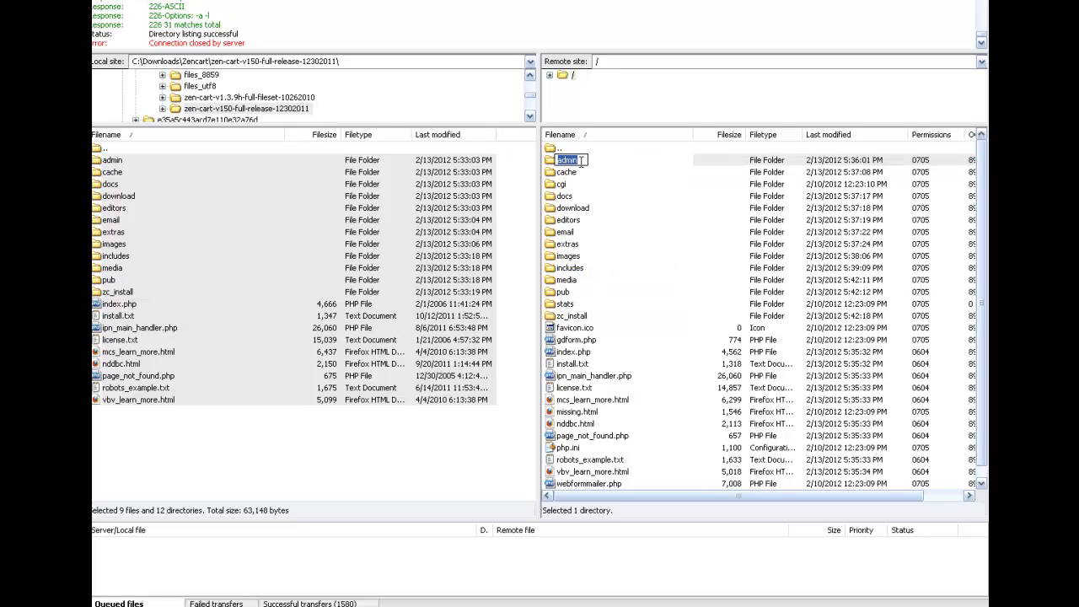
{"action": "key", "text": "End"}
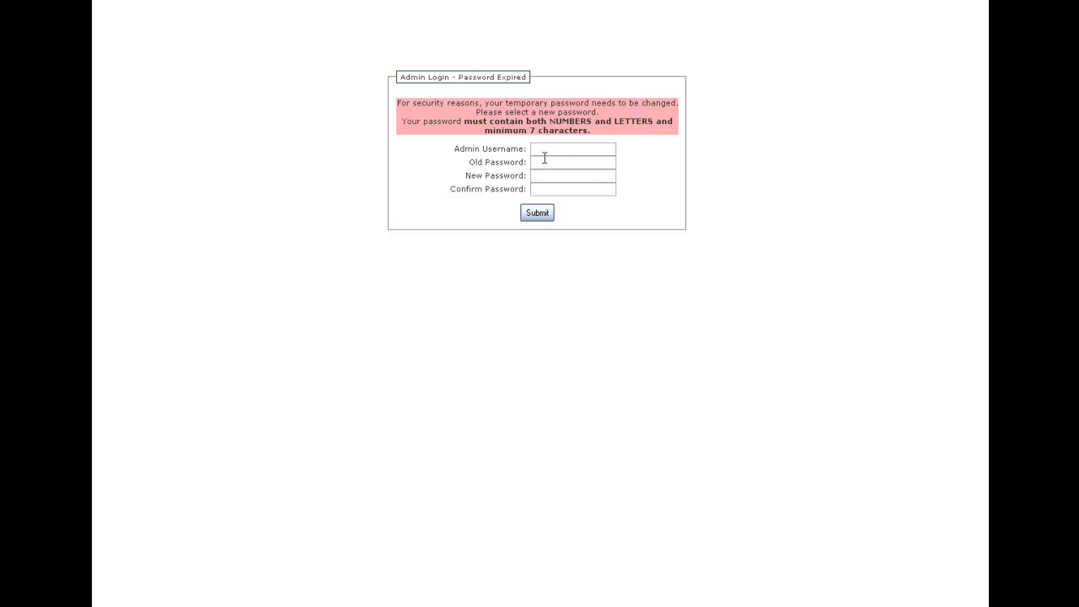
Step: Submit the new admin password to replace the expired temporary one
{"action": "left_click", "coordinate": [541, 212]}
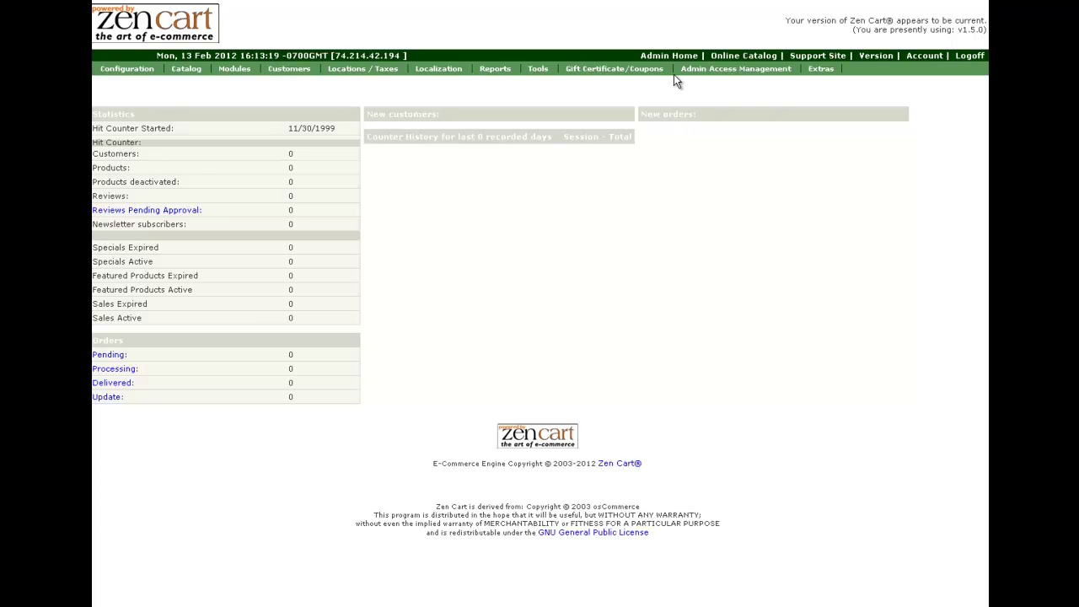
Step: Open the live storefront home page from the admin via Online Catalog
{"action": "mouse_move", "coordinate": [544, 73]}
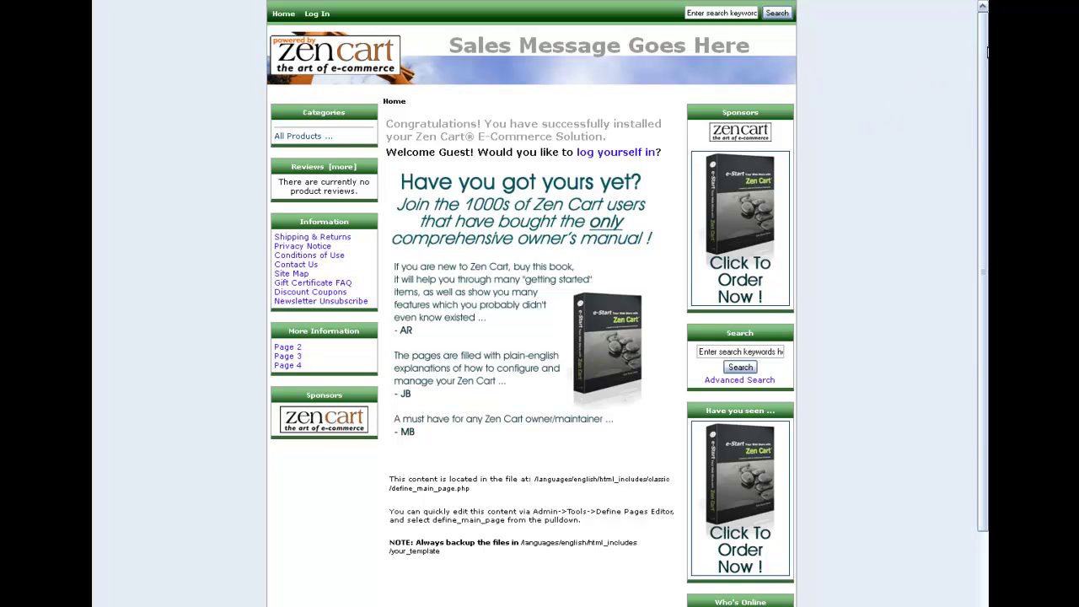
{"action": "scroll", "coordinate": [986, 53], "scroll_direction": "down", "scroll_amount": 2}
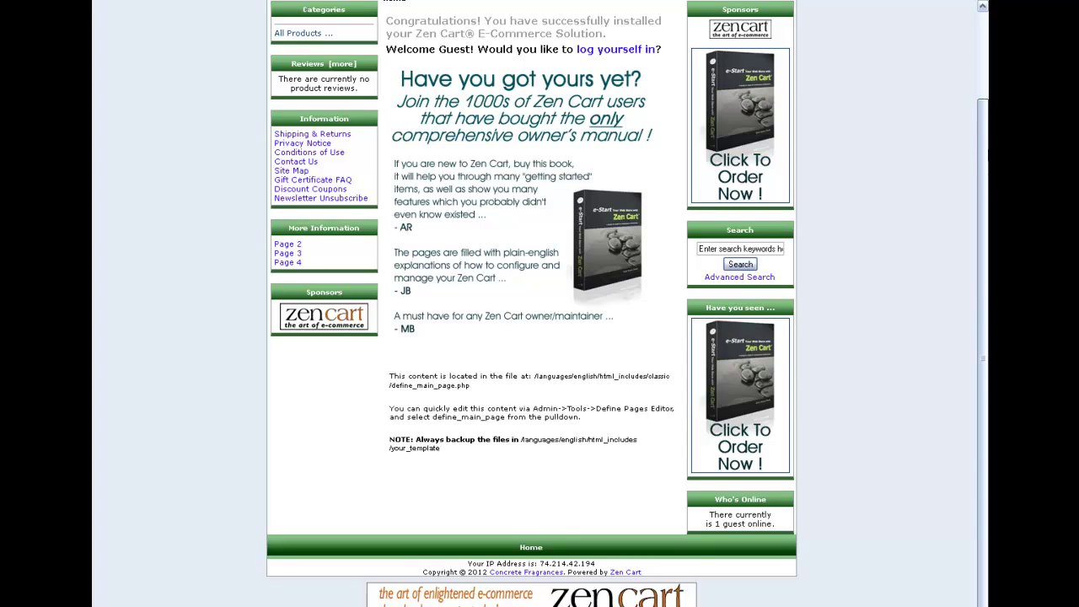
{"action": "scroll", "coordinate": [971, 49], "scroll_direction": "up", "scroll_amount": 2}
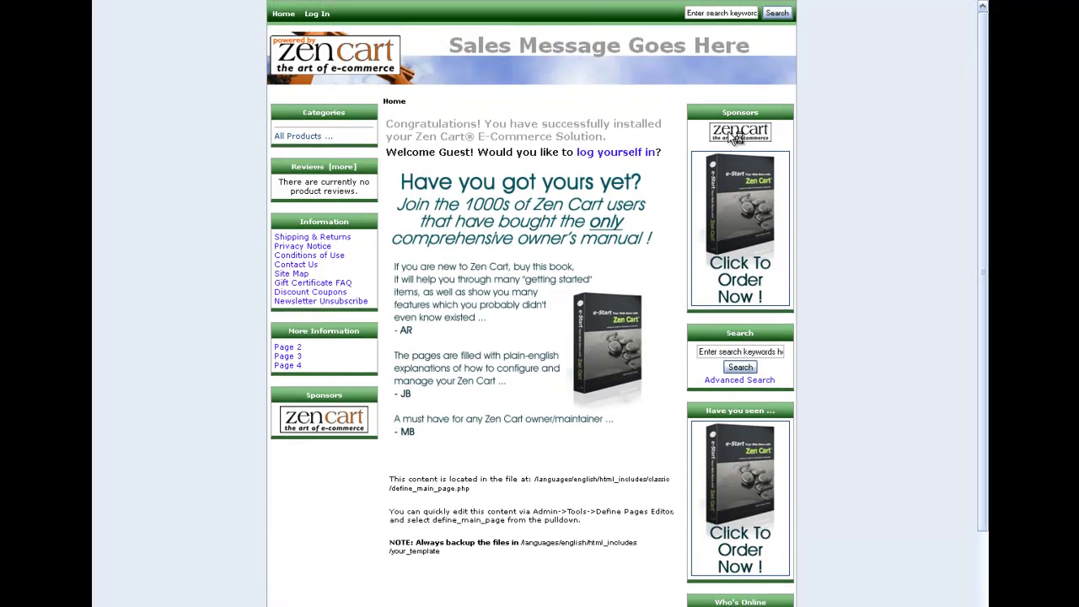